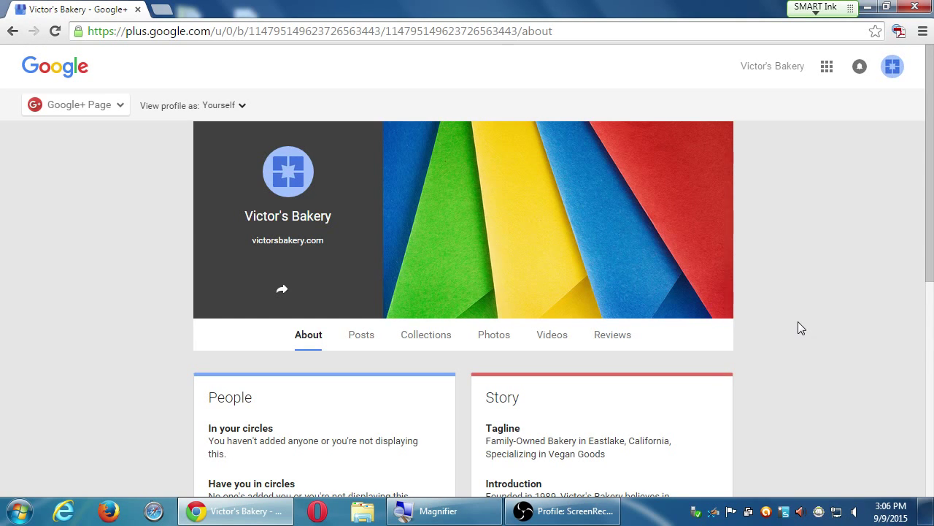
Go from the Victor's Bakery profile to the page's Stream and start a new text post
scroll(798, 322, down, 5)
scroll(797, 323, up, 5)
key(super+plus)
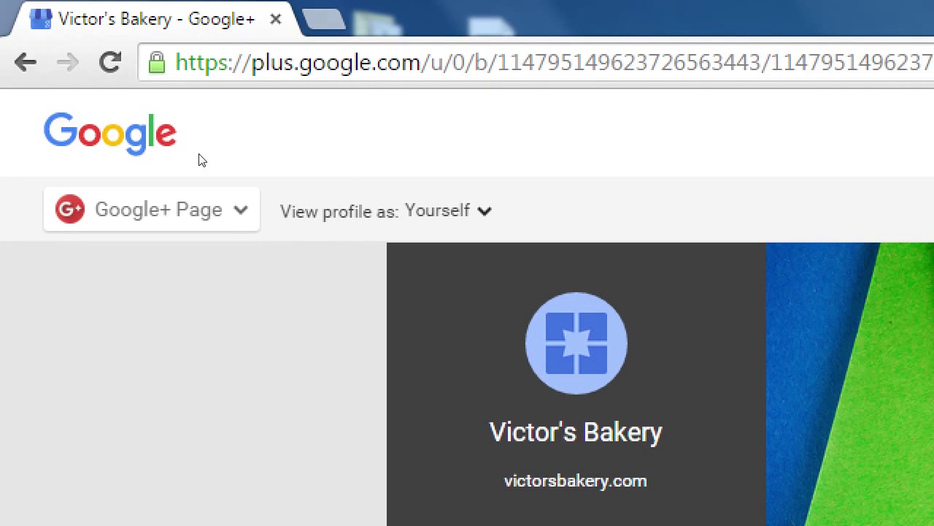
mouse_move(117, 118)
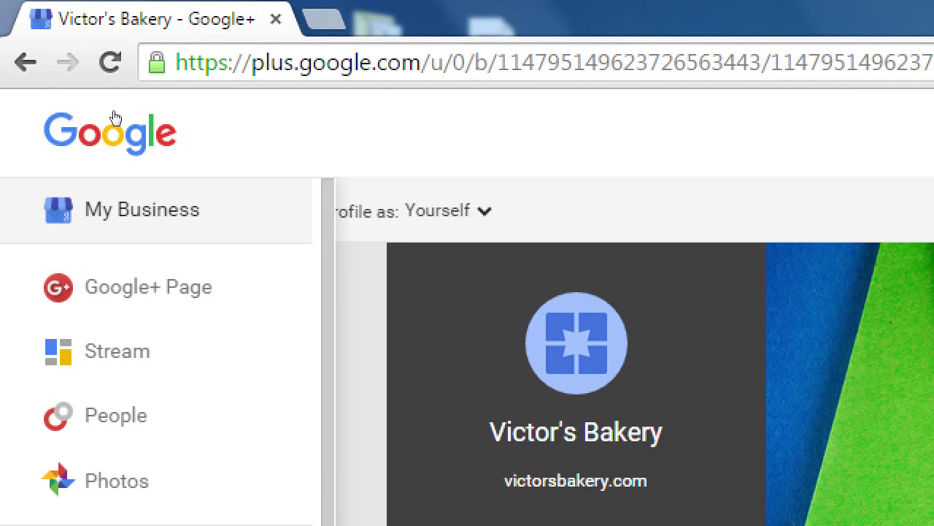
key(Down)
key(Down)
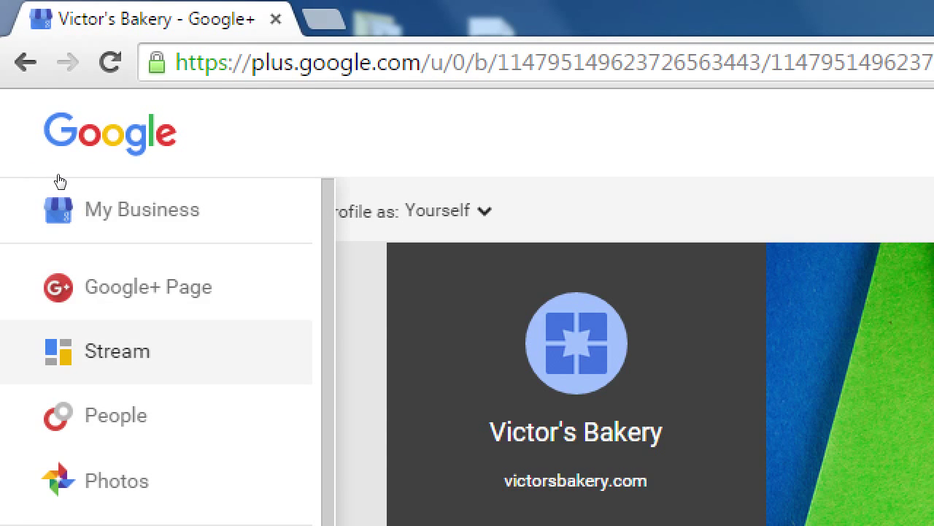
key(Return)
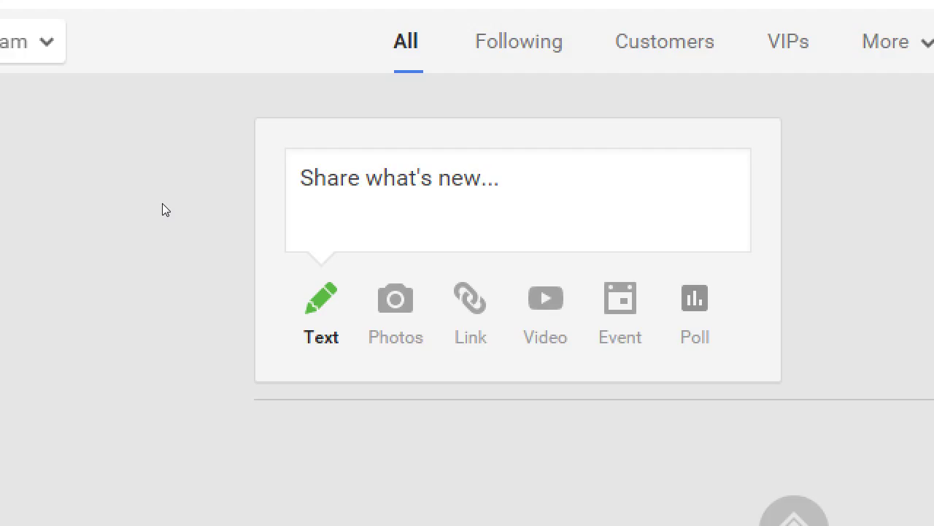
click(226, 244)
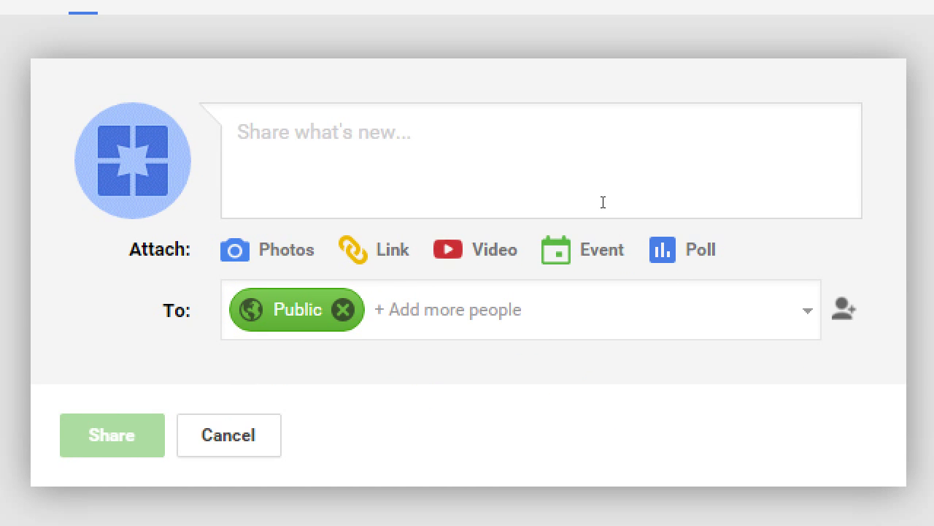
text(lknlkjhjlkhjlk)
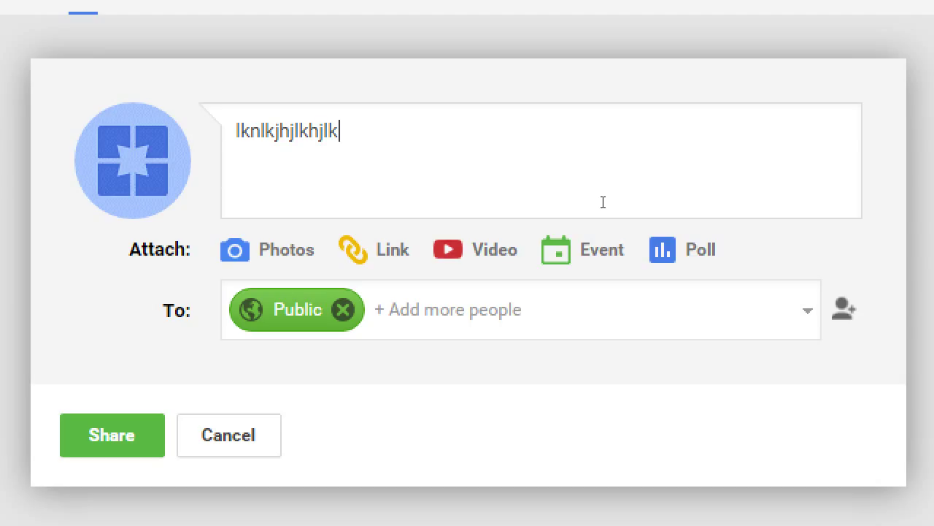
key(BackSpace)
key(BackSpace)
key(BackSpace)
key(BackSpace)
key(BackSpace)
key(BackSpace)
key(BackSpace)
key(BackSpace)
key(BackSpace)
key(BackSpace)
key(BackSpace)
key(BackSpace)
key(BackSpace)
key(BackSpace)
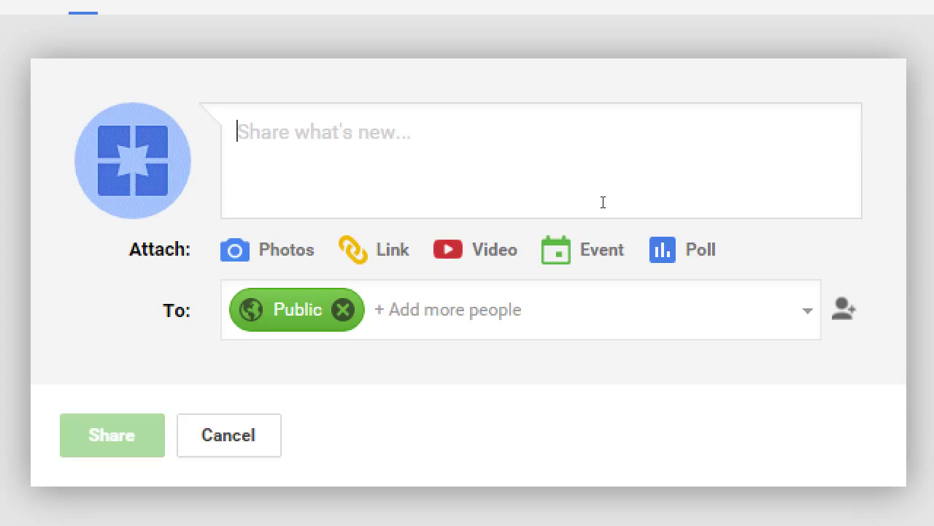
Begin the post with the sentence "We are happy to be on Goolge+!"
text(We ar)
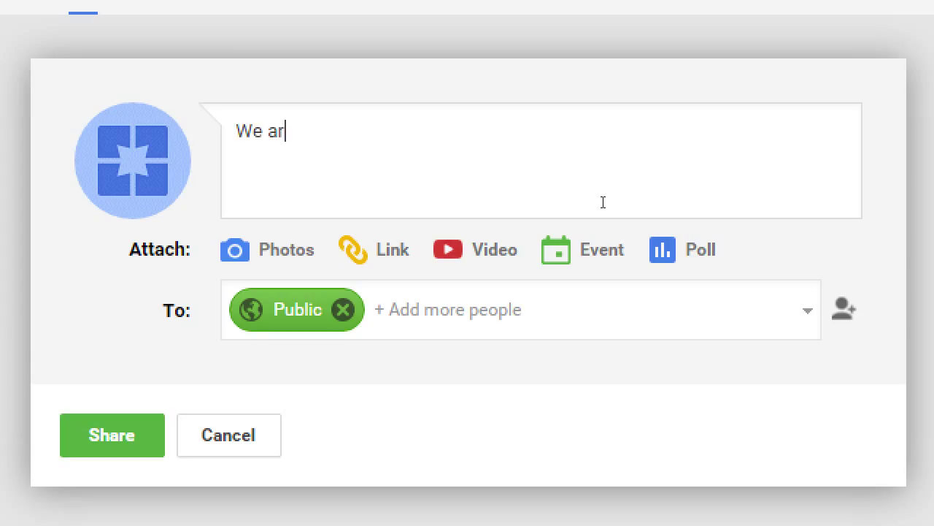
text(e happy to be on Go)
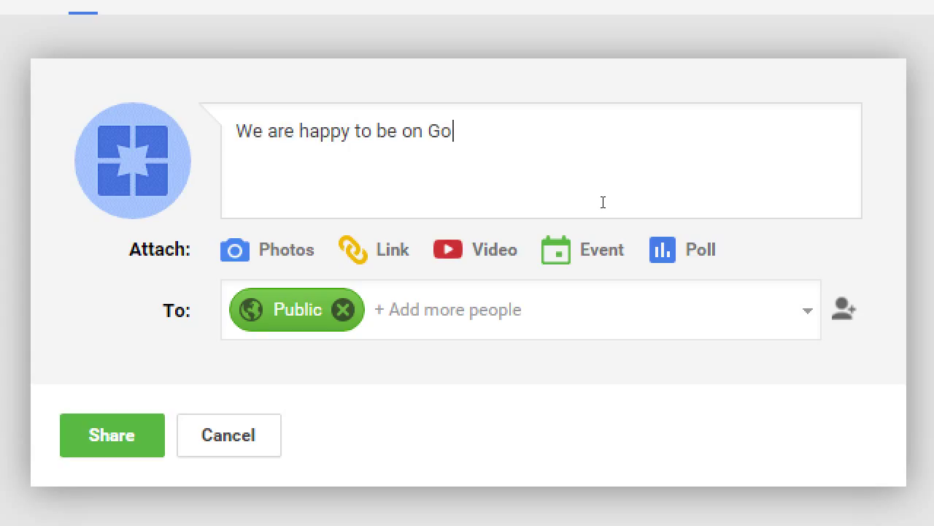
text(olge+!)
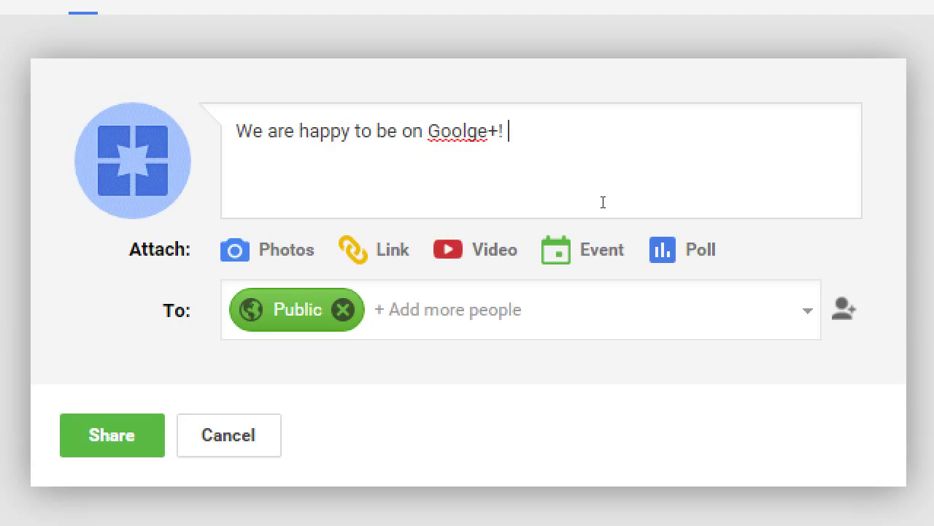
Continue the post after the first sentence with "Circle us for exclusive coupons"
text(Follow us)
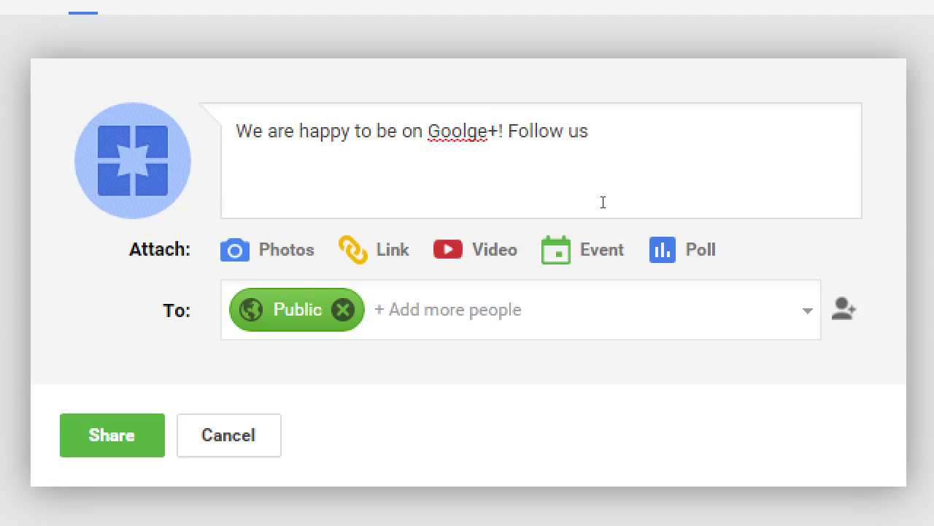
key(ctrl+shift+Left)
key(ctrl+shift+Left)
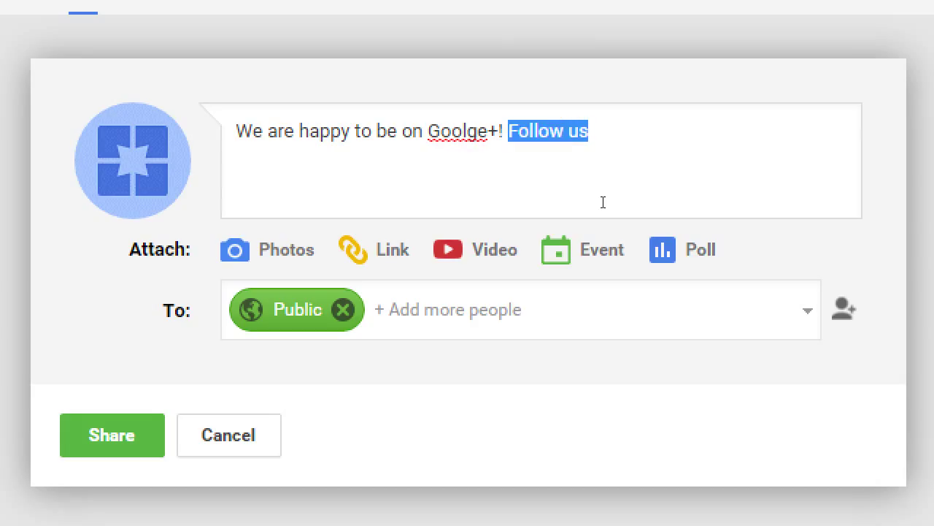
text(Circule)
key(BackSpace)
key(BackSpace)
key(BackSpace)
key(BackSpace)
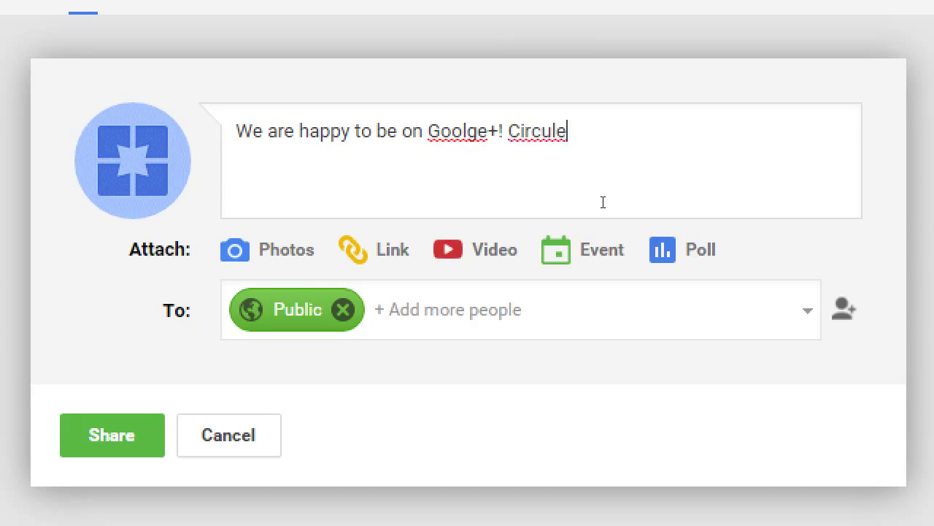
text(le us)
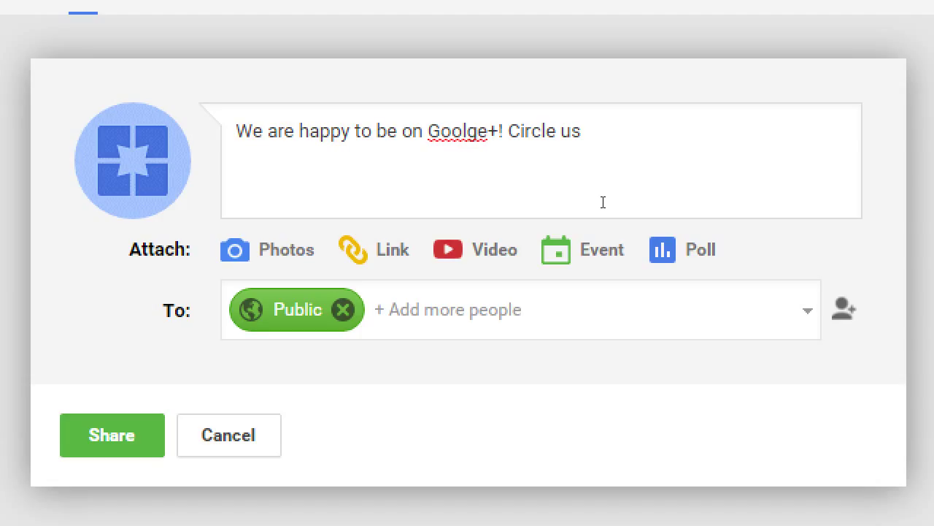
text(for exclusive coupo)
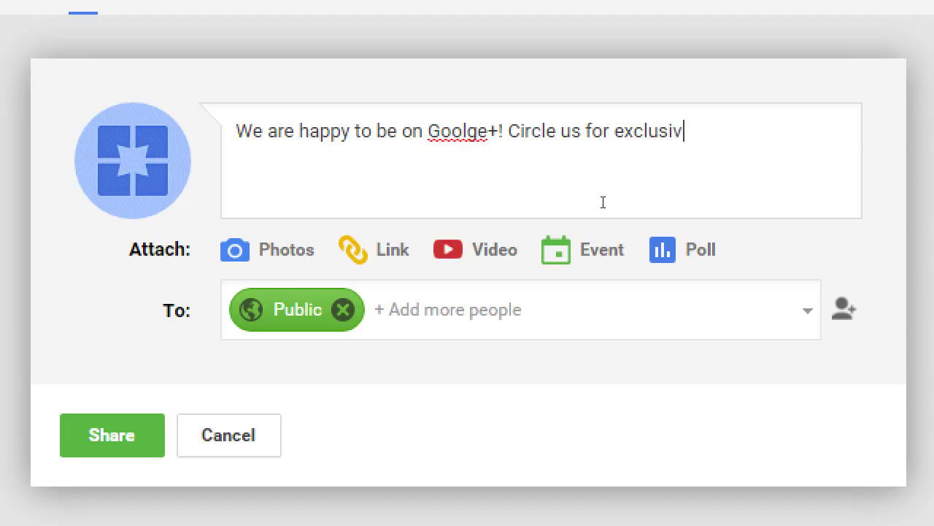
text(ns)
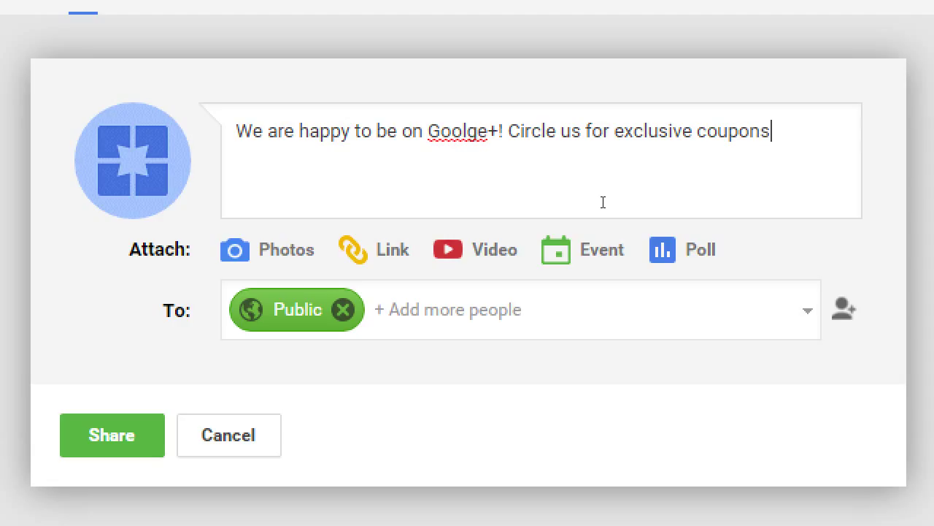
Complete the second sentence of the post with ", and fun stuff."
text(, and funs tuff.)
key(BackSpace)
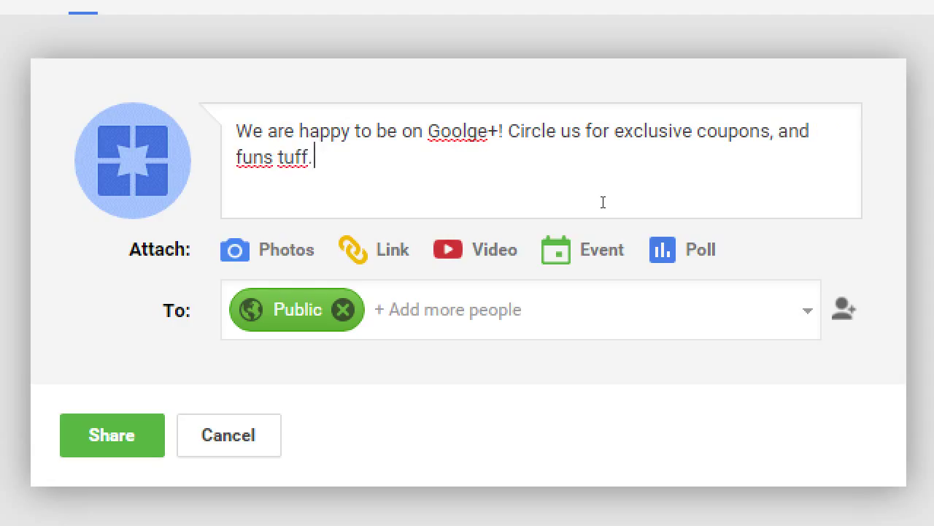
key(Left)
key(Left)
key(Left)
key(Left)
key(Left)
key(BackSpace)
key(BackSpace)
text(s)
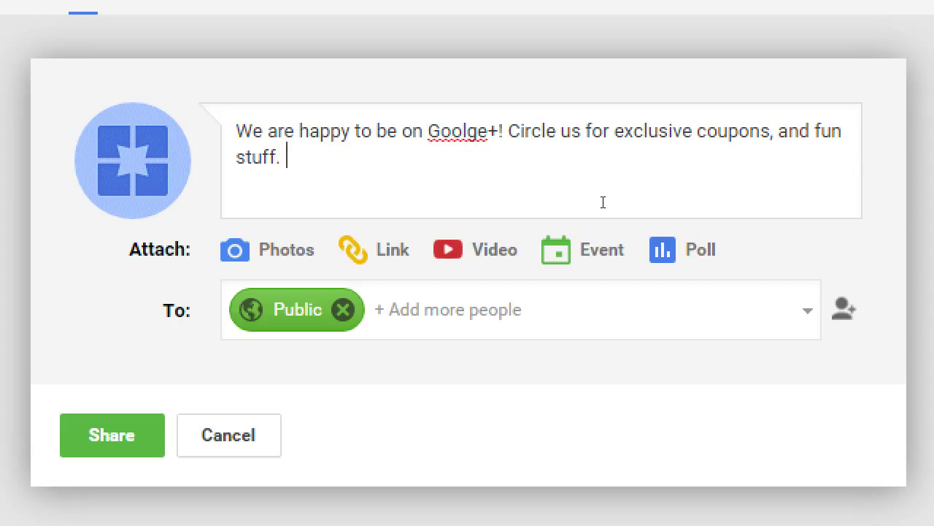
Insert the word "finally" before "be on" in the post's first sentence
key(Up)
key(Right)
key(Right)
key(Right)
key(Right)
key(Right)
key(Right)
key(Right)
key(Right)
key(Right)
key(Right)
text(finally)
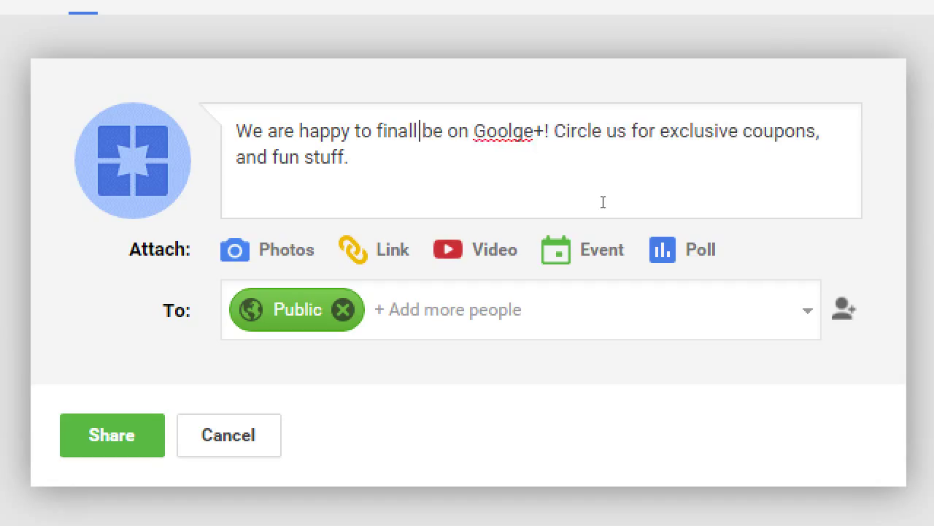
Enclose the word "finally" in asterisks so it reads "*finally*"
key(ctrl+shift+Left)
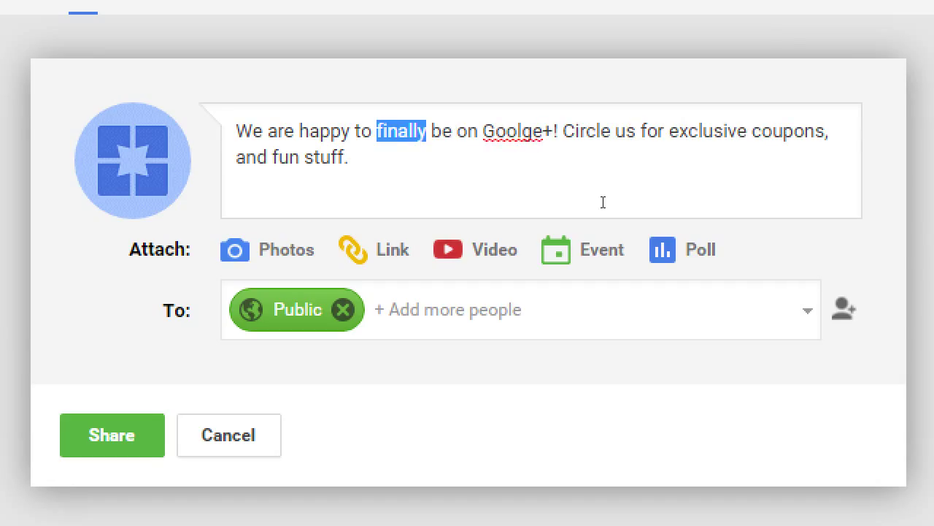
key(Left)
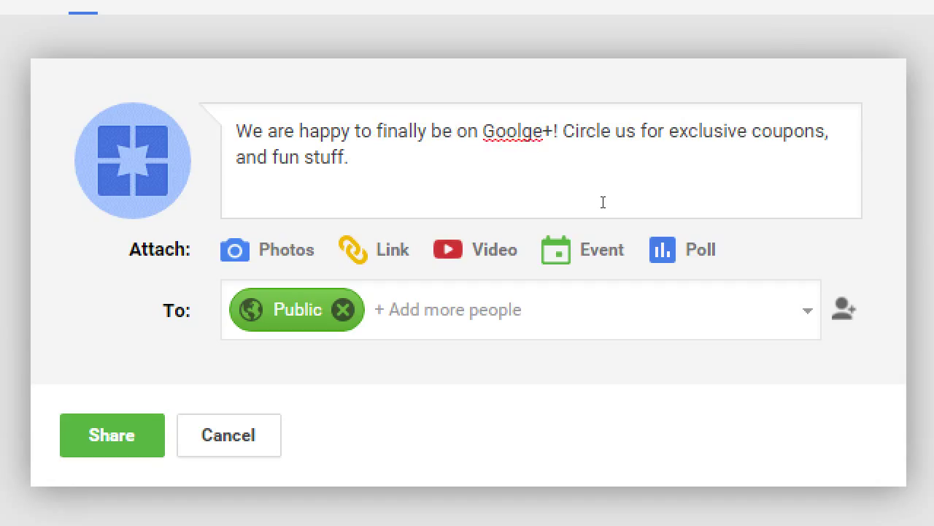
text(*)
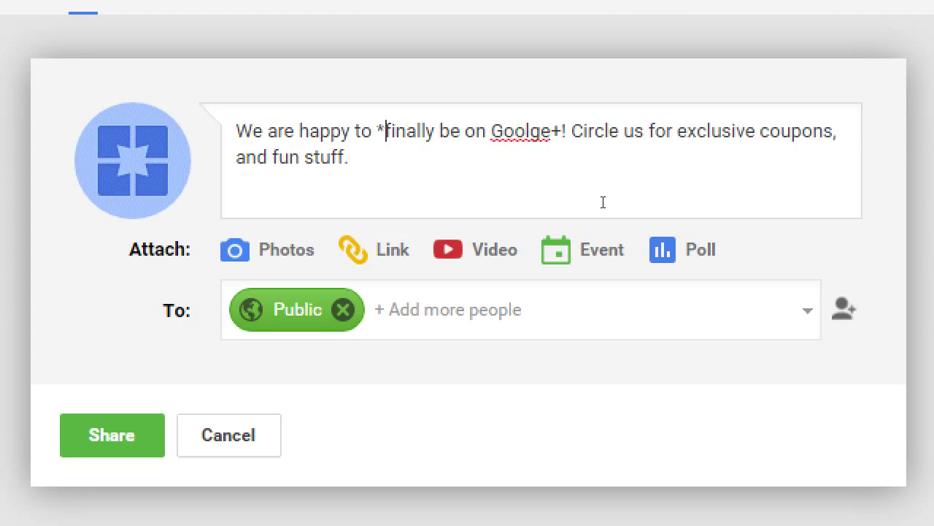
key(Right)
key(Right)
key(Right)
key(Right)
key(Right)
key(Right)
text(*)
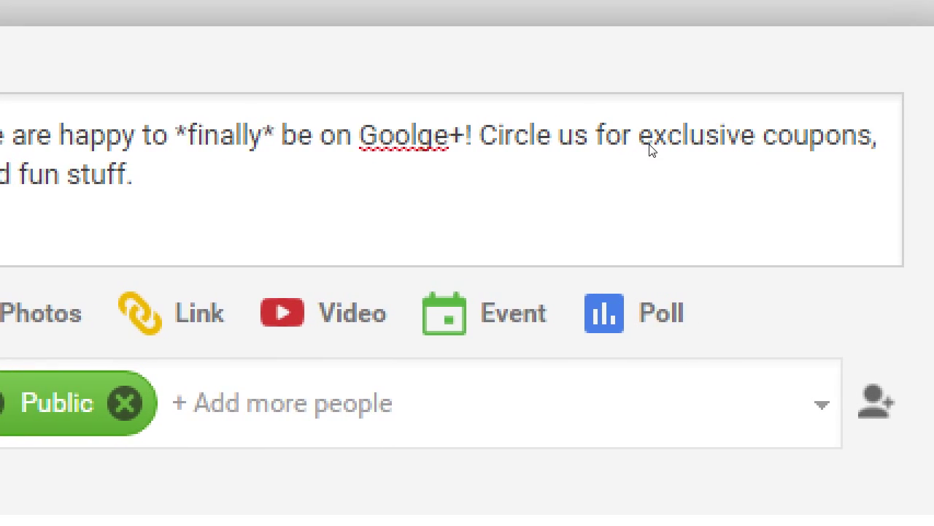
Enclose the phrase "exclusive coupons" in underscores, keeping the comma outside the closing underscore
drag(571, 182, 638, 183)
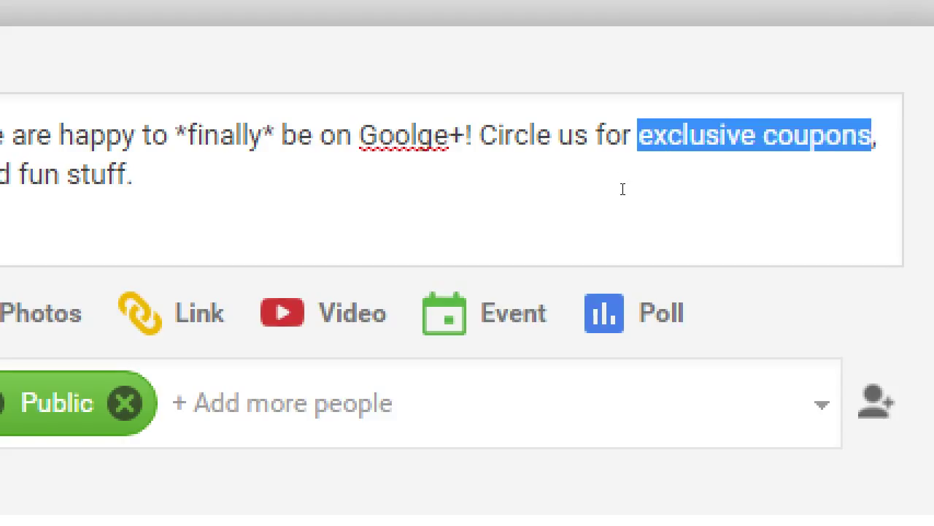
key(Left)
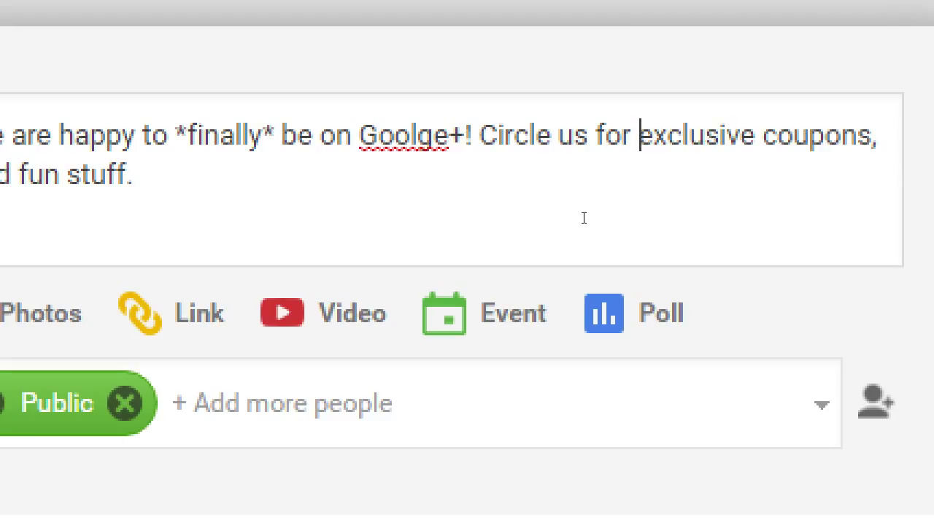
text(_)
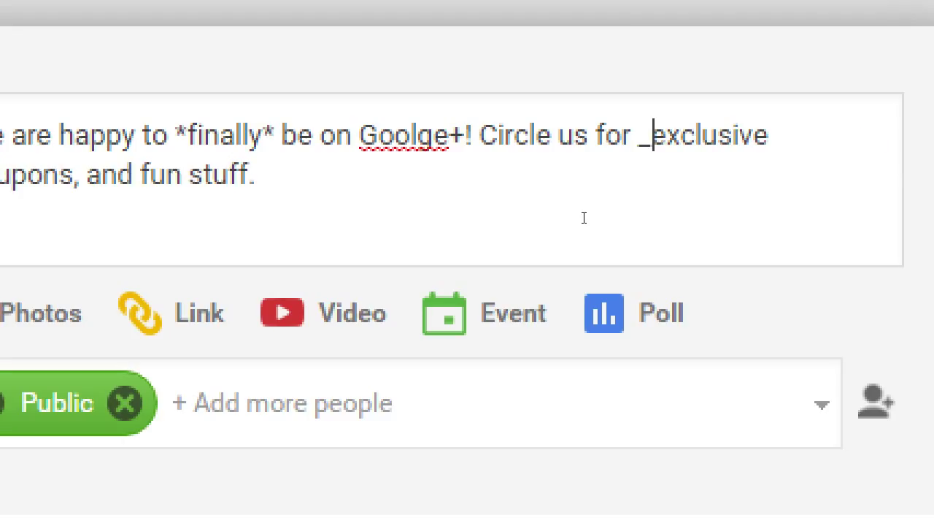
key(Down)
key(Left)
key(Left)
key(Left)
key(Left)
key(Left)
key(Left)
key(Left)
key(Left)
key(Left)
key(Left)
key(Left)
key(Left)
key(Left)
key(Left)
key(Left)
key(Left)
key(Left)
key(Left)
key(Left)
key(Left)
key(Left)
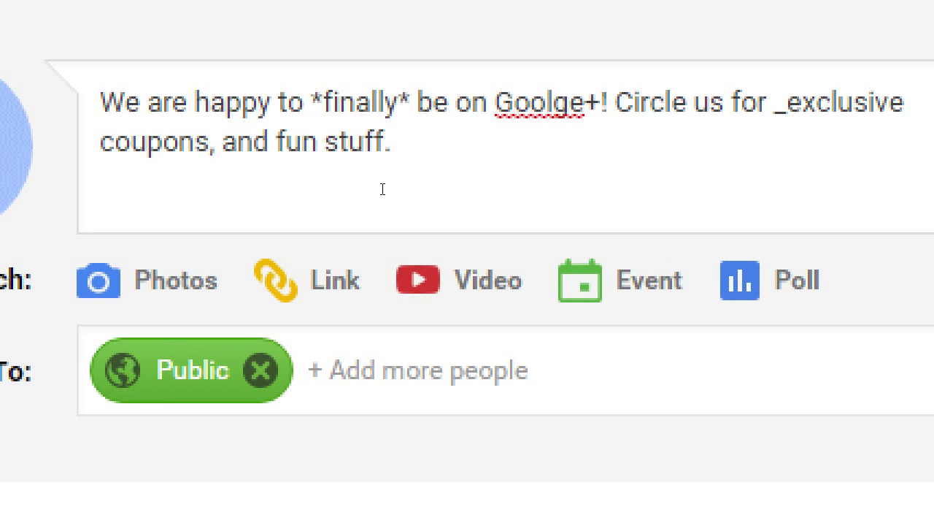
key(Down)
key(Left)
key(Left)
key(Left)
key(Left)
key(Left)
key(Left)
key(Left)
key(Left)
key(Left)
key(Left)
key(Left)
key(Left)
key(Left)
key(Left)
key(Left)
key(Left)
text(_)
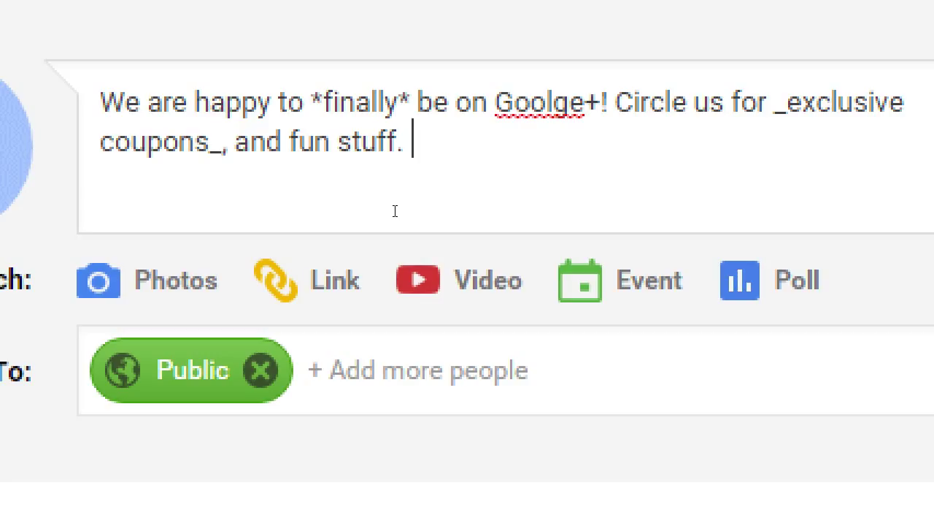
Add "-Cats only-", enclosed in dashes, after "fun stuff." in the post
text(Cats only-)
key(Left)
key(Left)
key(Left)
key(Left)
key(Left)
key(Left)
key(Left)
key(Left)
key(Left)
key(Left)
text(-)
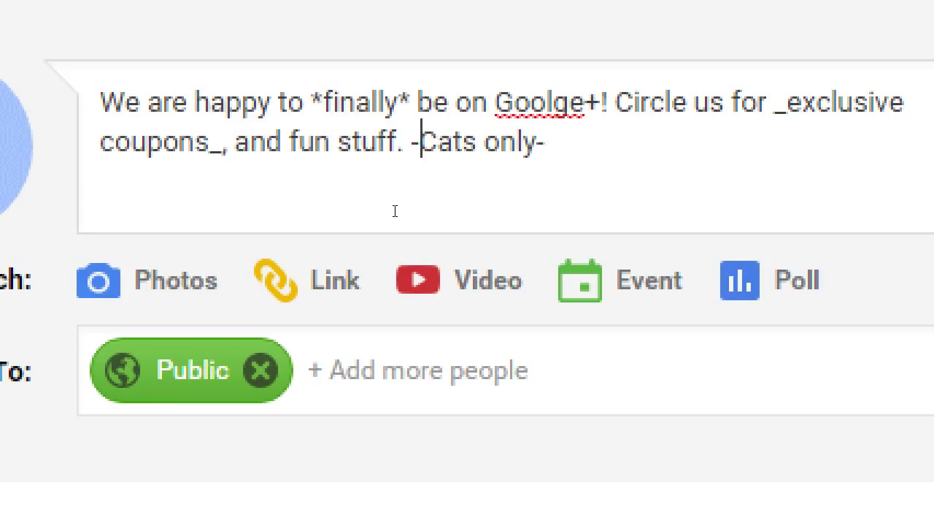
Add two separate lines below the post text: "*Asterisks* = bold" and "_Underscores_ = italics"
key(End)
key(Return)
text(*S)
key(BackSpace)
text(Asterisks)
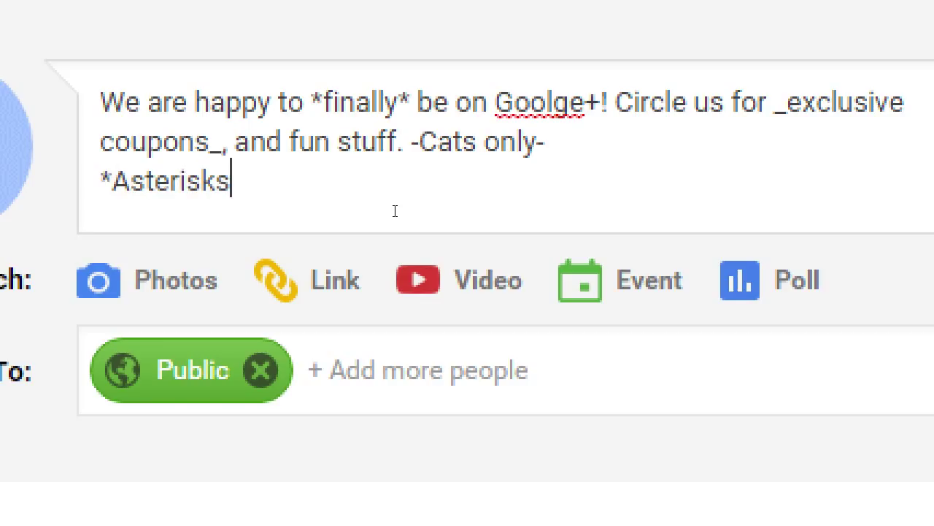
text(* = bold)
key(Return)
text(_Underscores_ = italics)
Add a final line reading "-Dashes- = strikethrough" below the italics line
key(Return)
text(--)
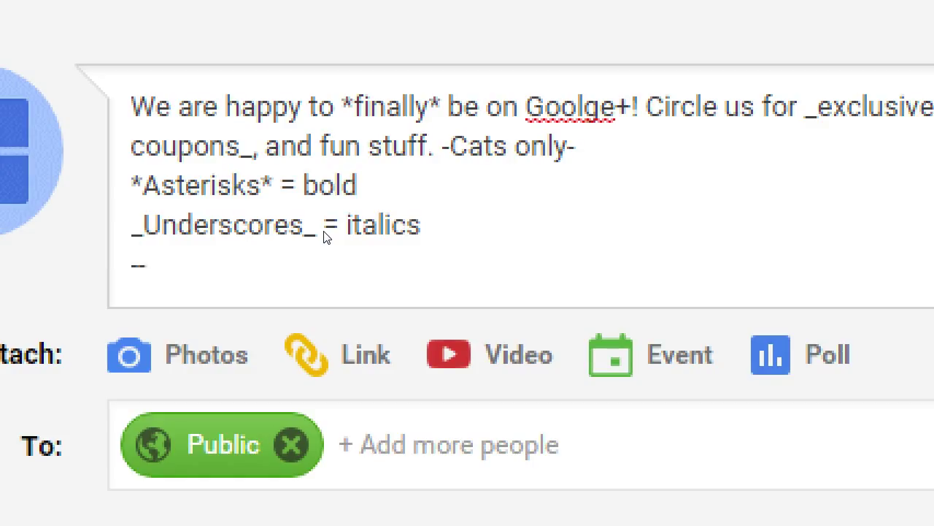
text(Dashes- =)
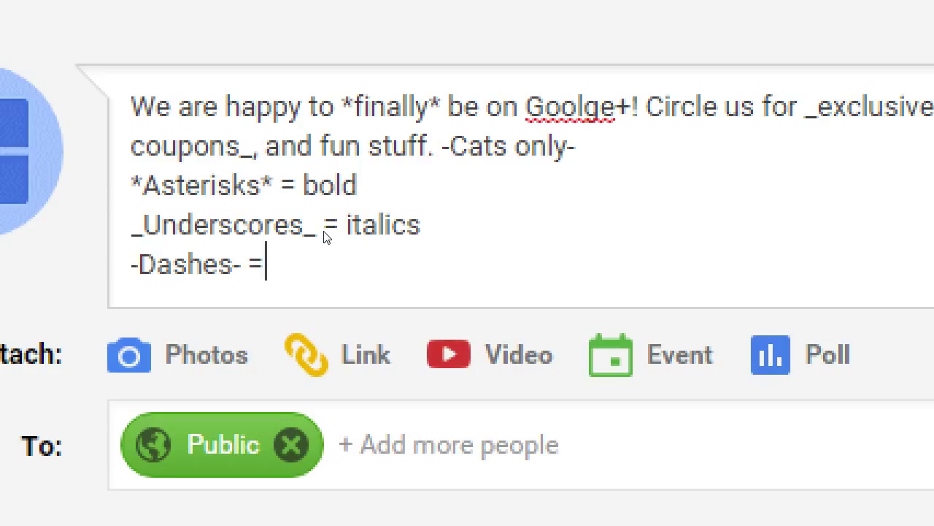
key(BackSpace)
key(BackSpace)
text(= strikethrough)
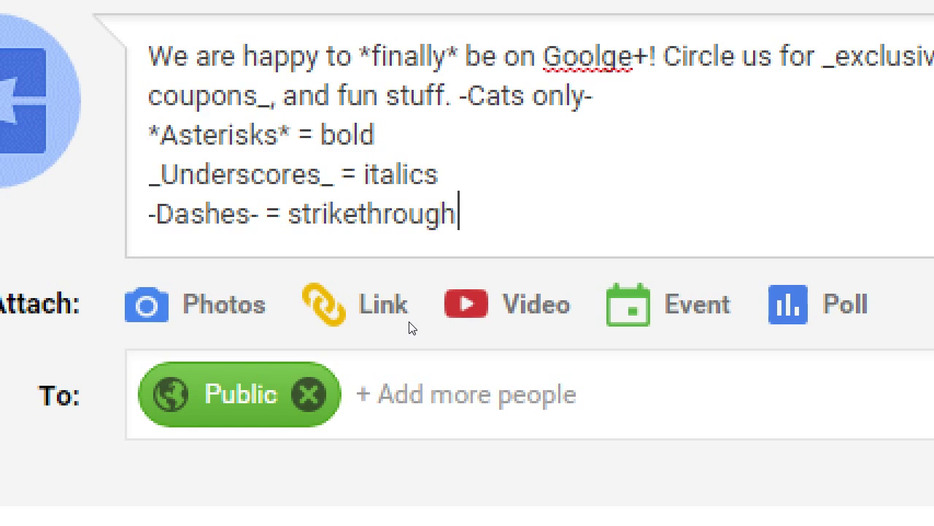
Replace the post's Public audience with Your circles
key(Tab)
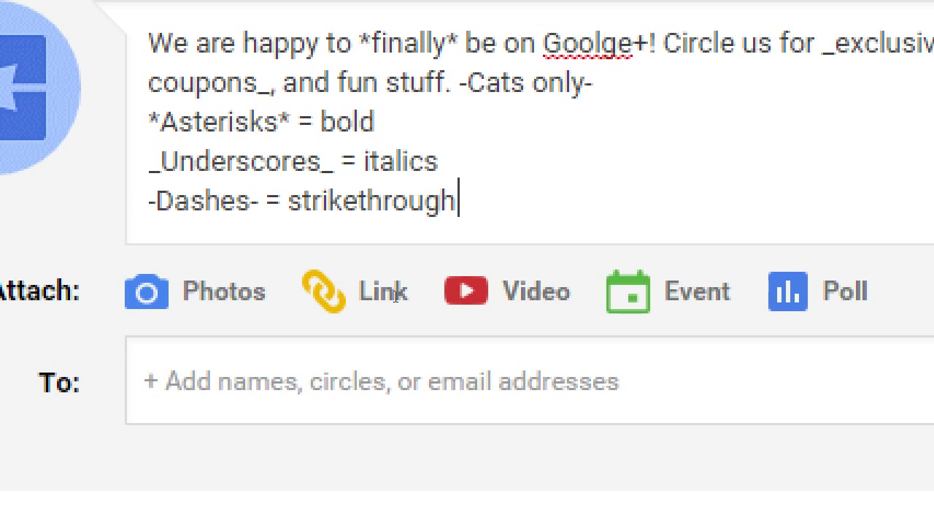
click(380, 381)
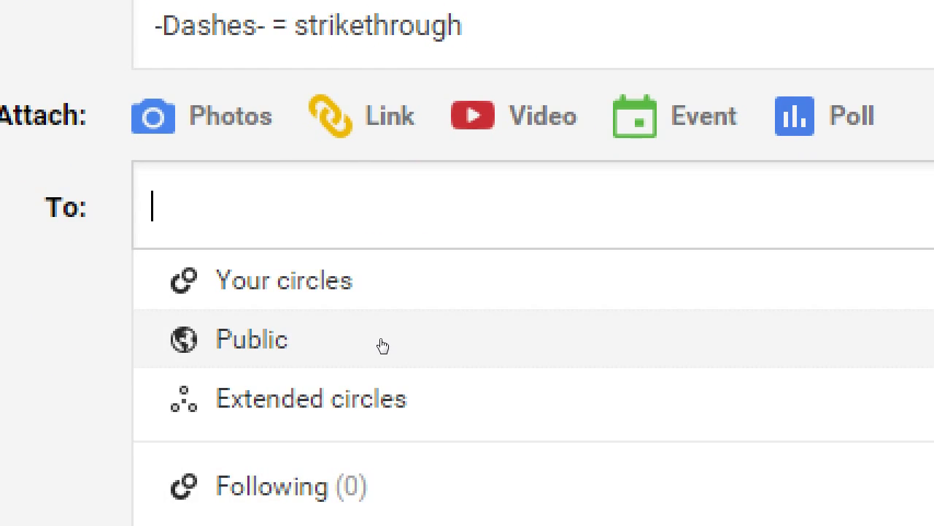
key(Up)
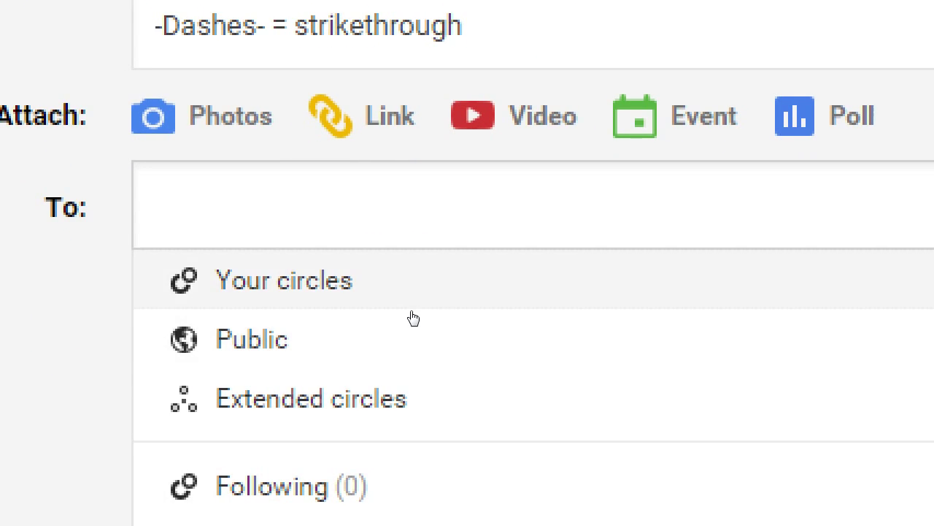
key(Return)
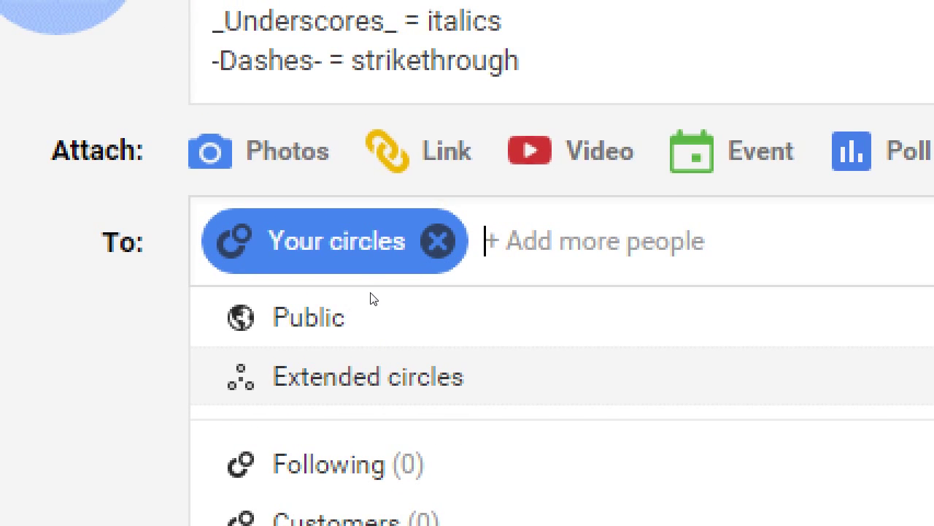